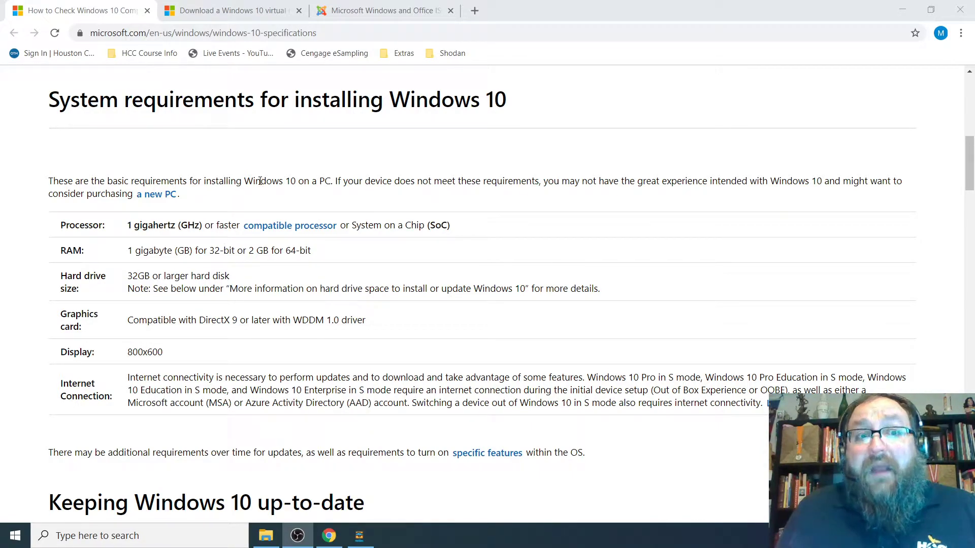
Step: Open the Windows 10 virtual machine download page and highlight the development environment heading
click(227, 13)
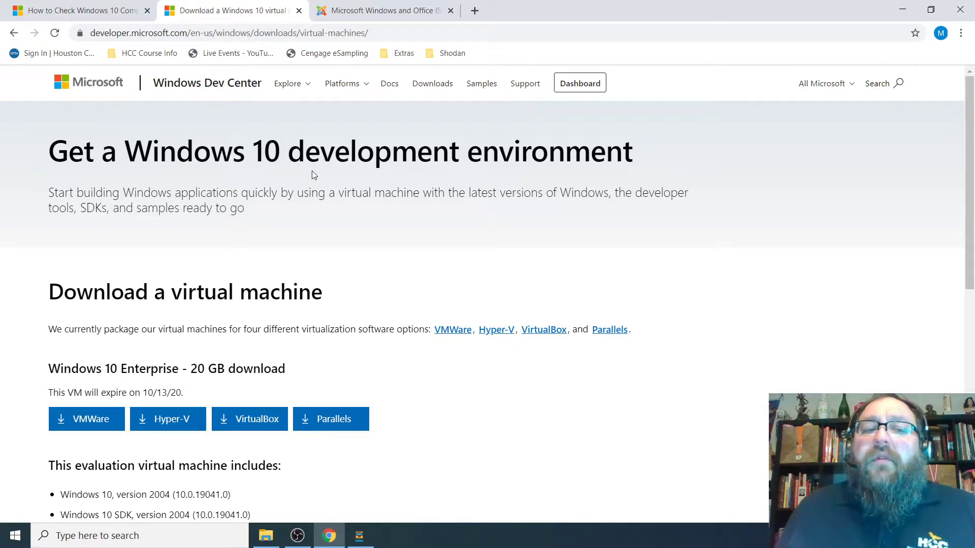
drag(74, 156, 468, 163)
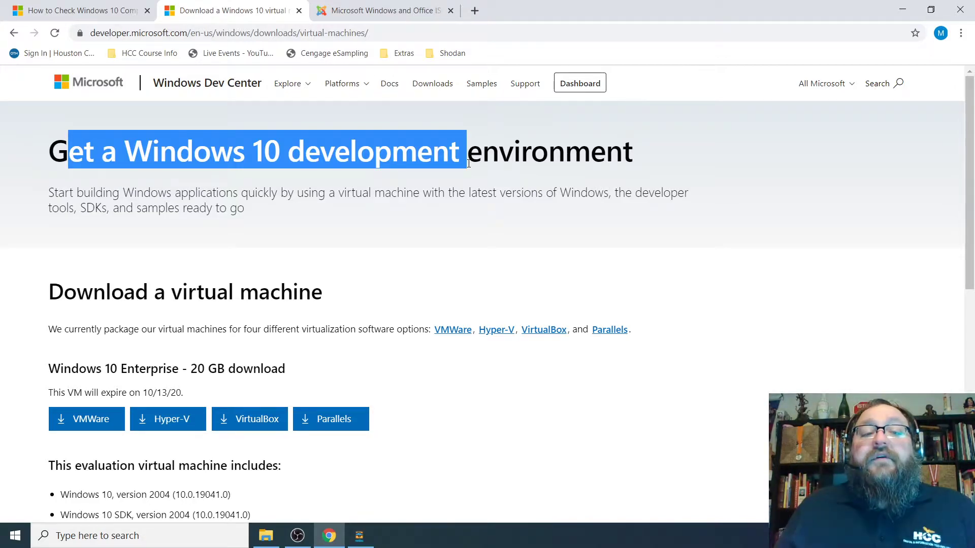
Step: Open the Houston Community College OnTheHub store in a new browser tab and sign in with the school e-mail address as username
click(477, 10)
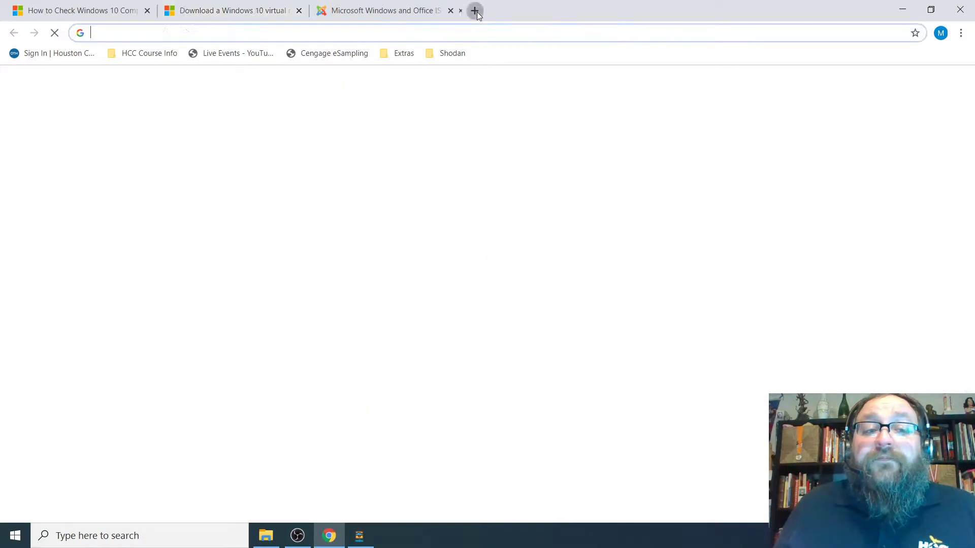
click(56, 53)
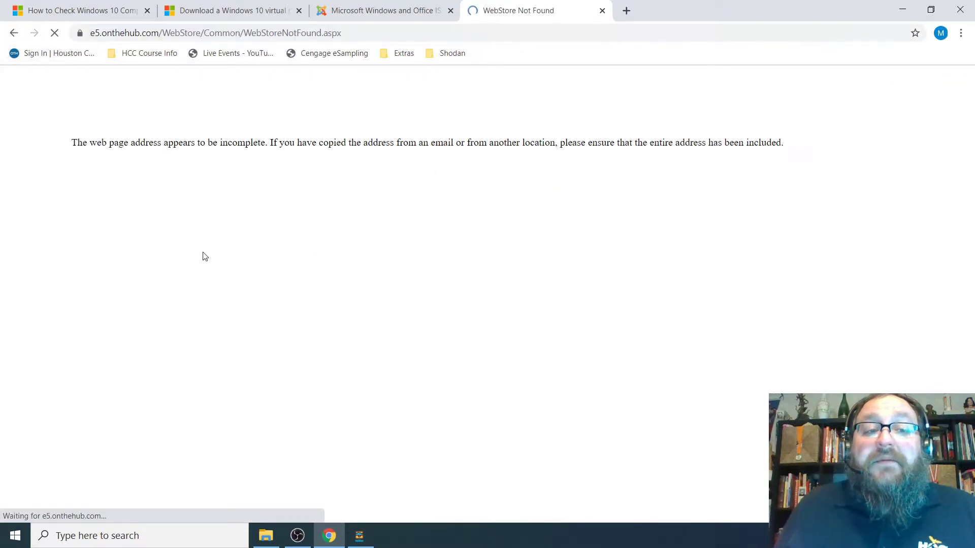
click(66, 60)
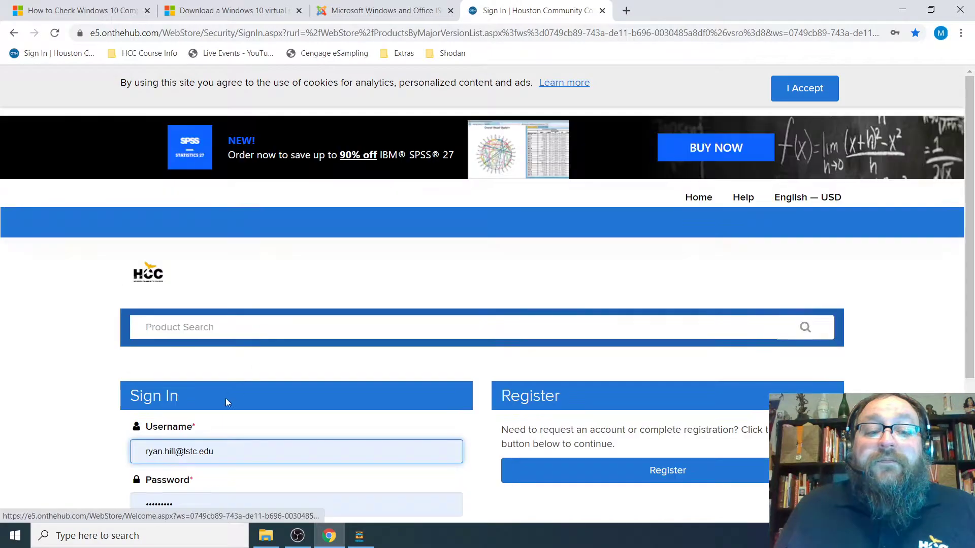
drag(224, 452, 189, 451)
text(hccs.edu)
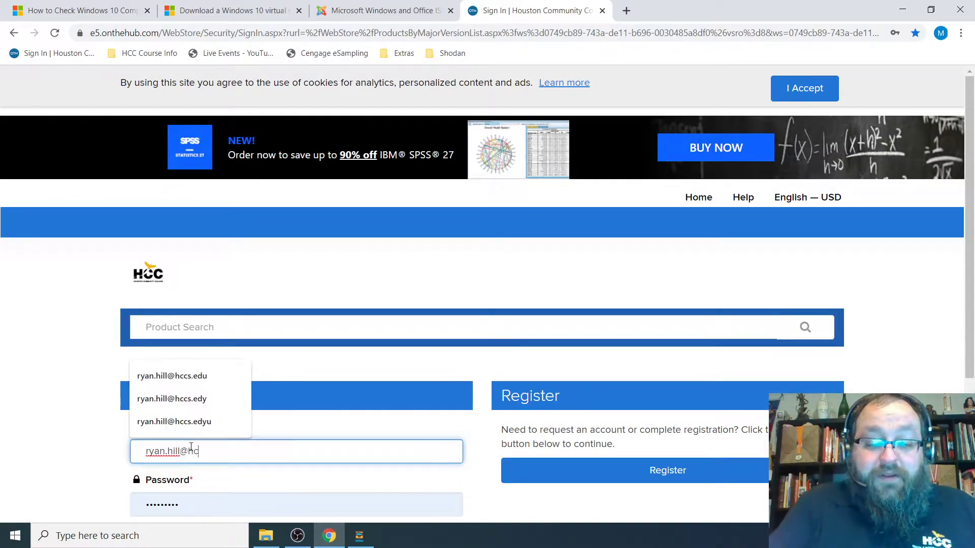
key(Return)
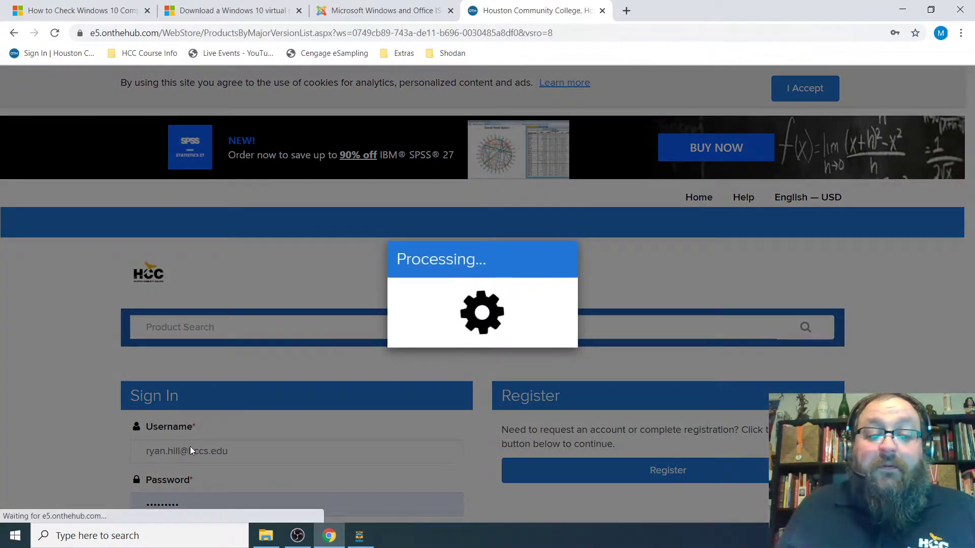
Step: View the Azure Dev Tools sign-up page linked in the "Microsoft software for students" announcement, and close both
scroll(239, 380, down, 2)
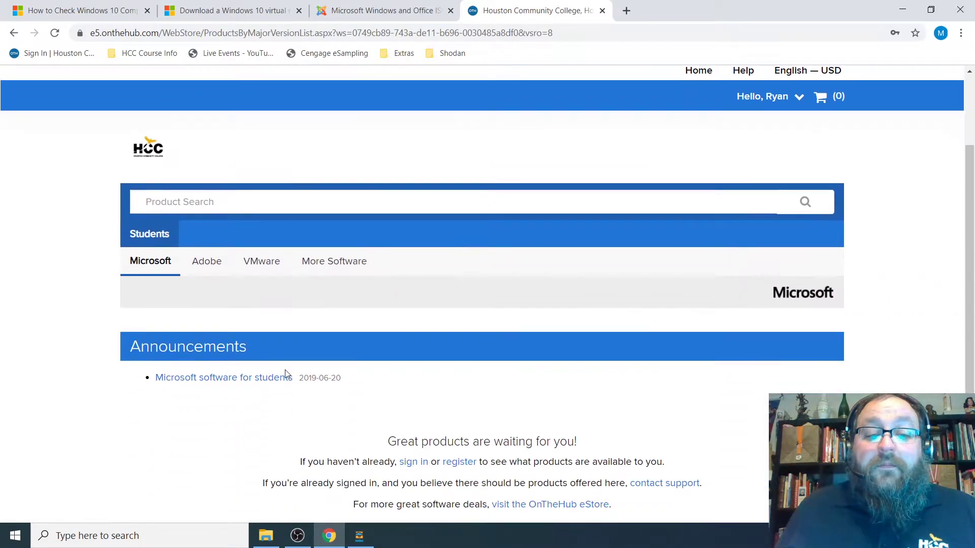
click(222, 378)
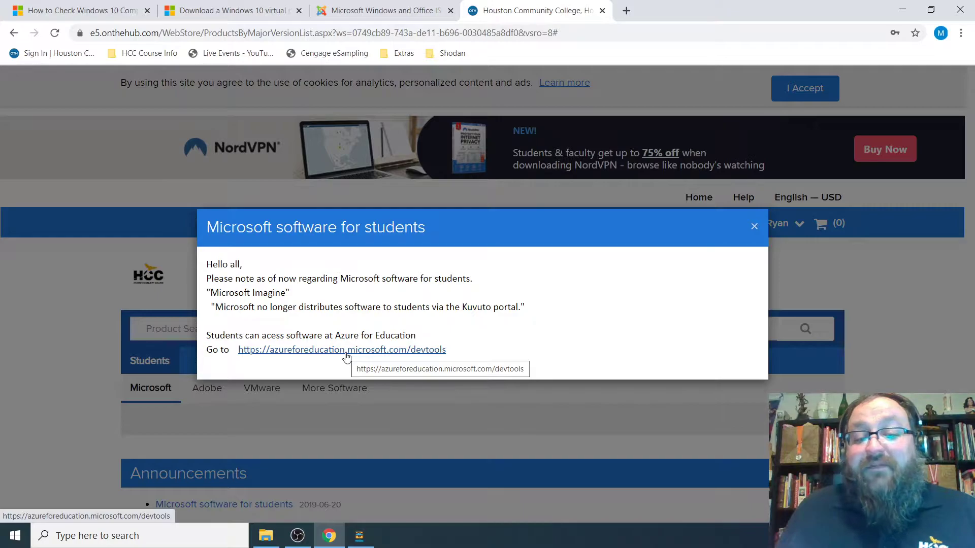
click(345, 354)
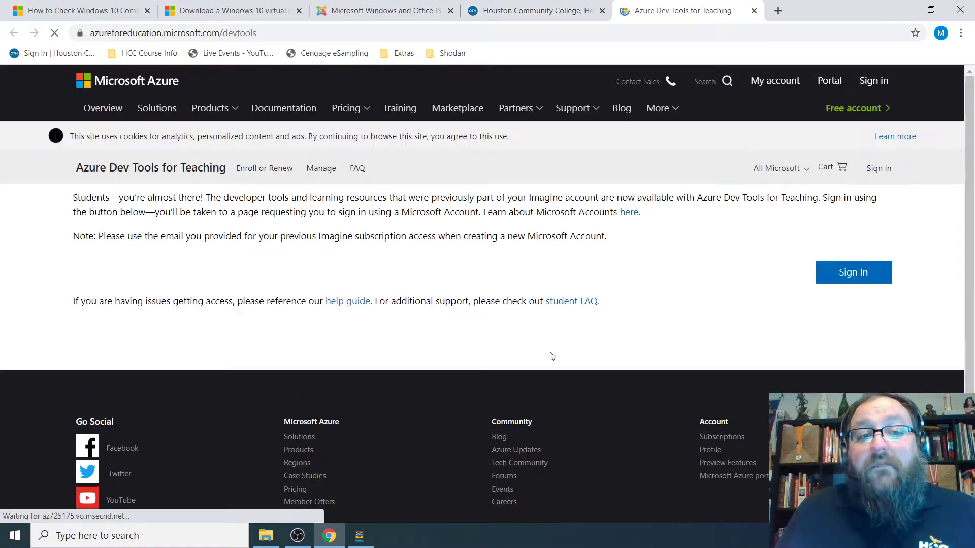
click(852, 272)
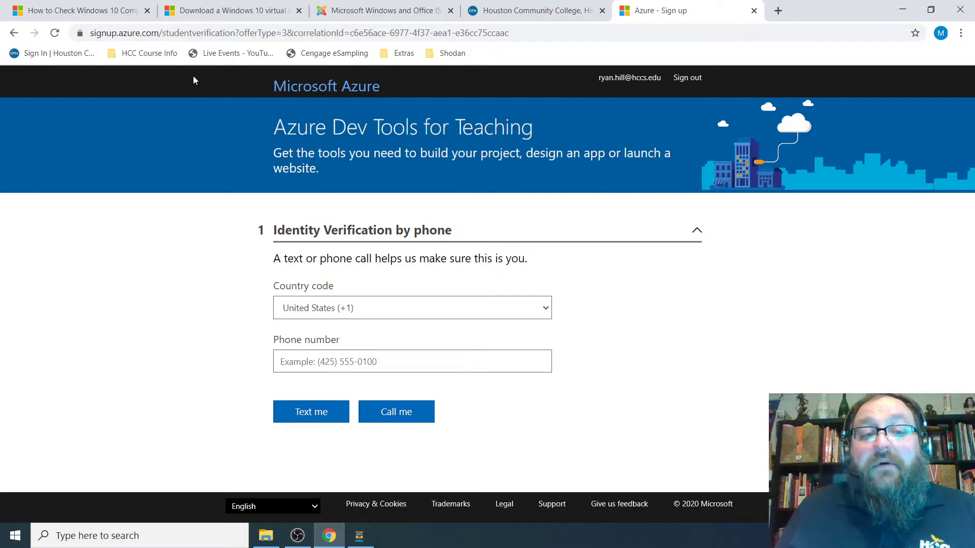
click(754, 10)
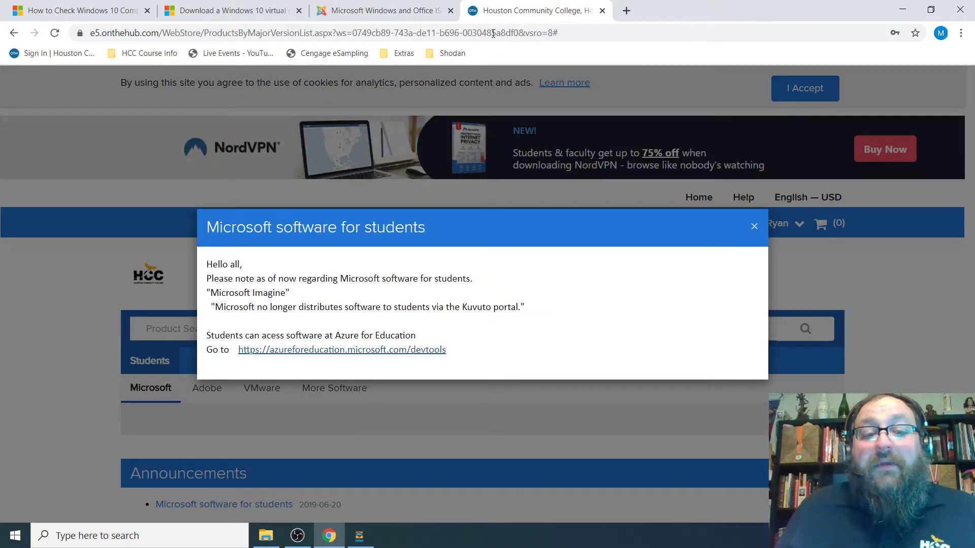
click(753, 227)
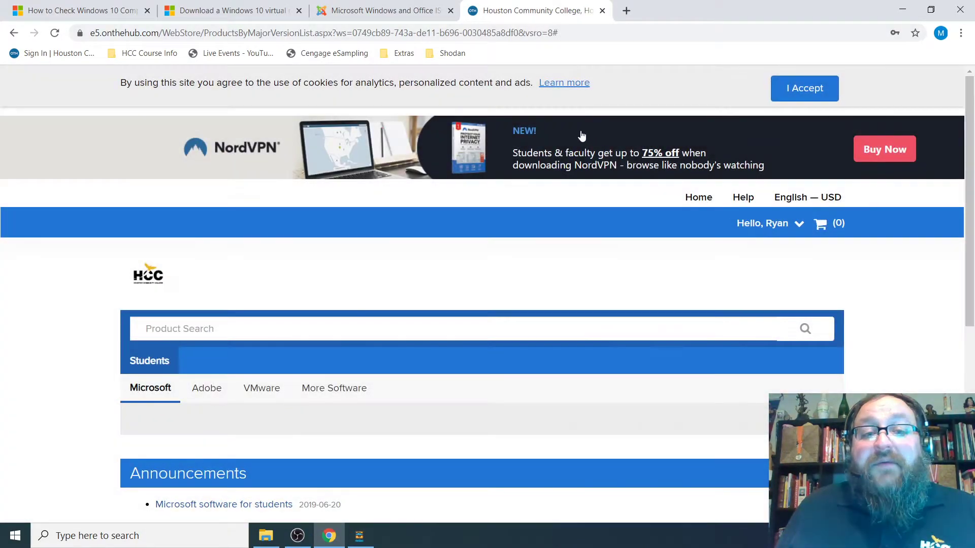
Step: Review the Windows 10 development environment page, examining the virtual machine download options, included software and file hashes
click(355, 10)
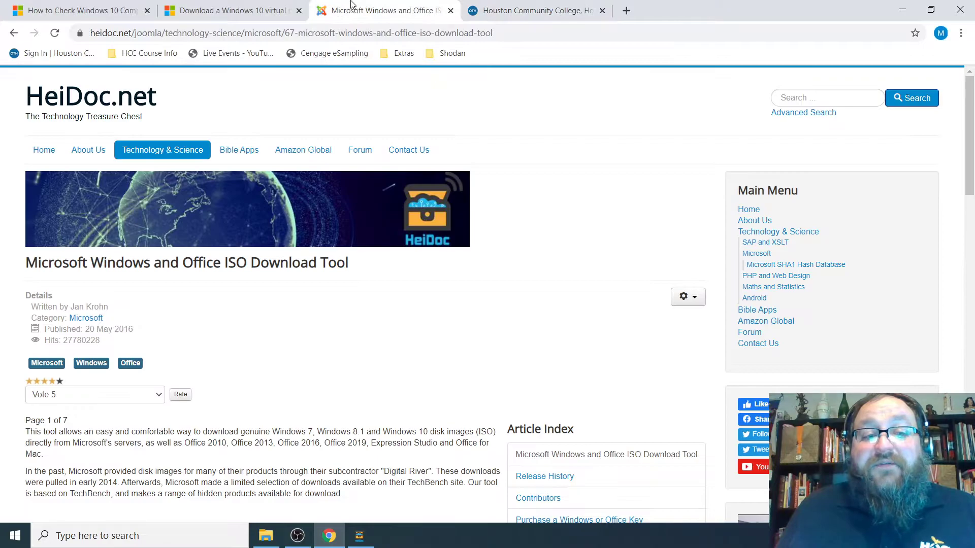
click(264, 11)
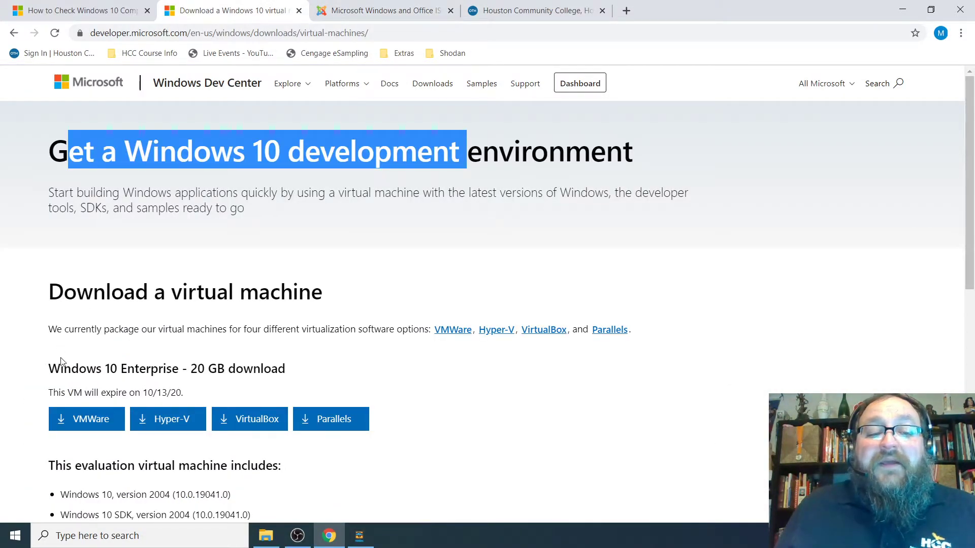
drag(54, 293, 327, 287)
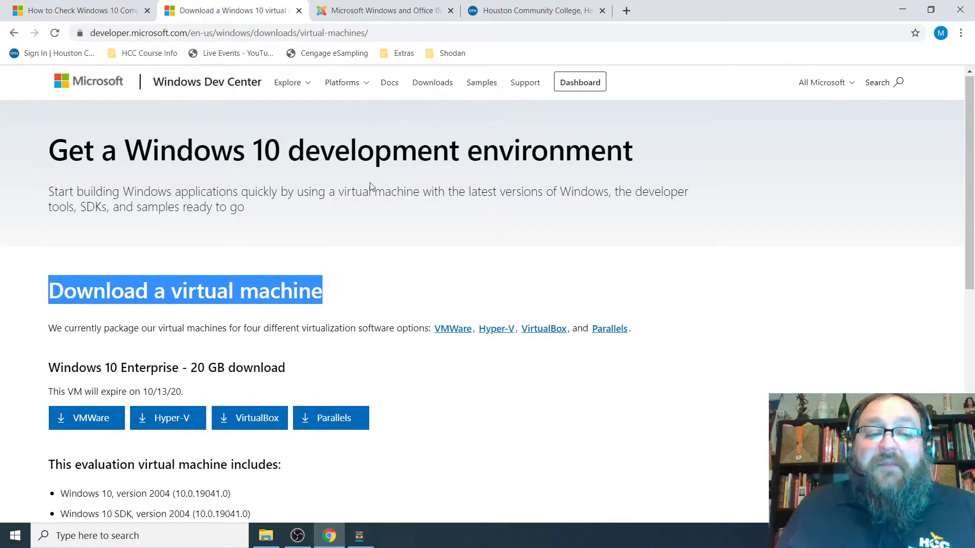
scroll(370, 184, down, 3)
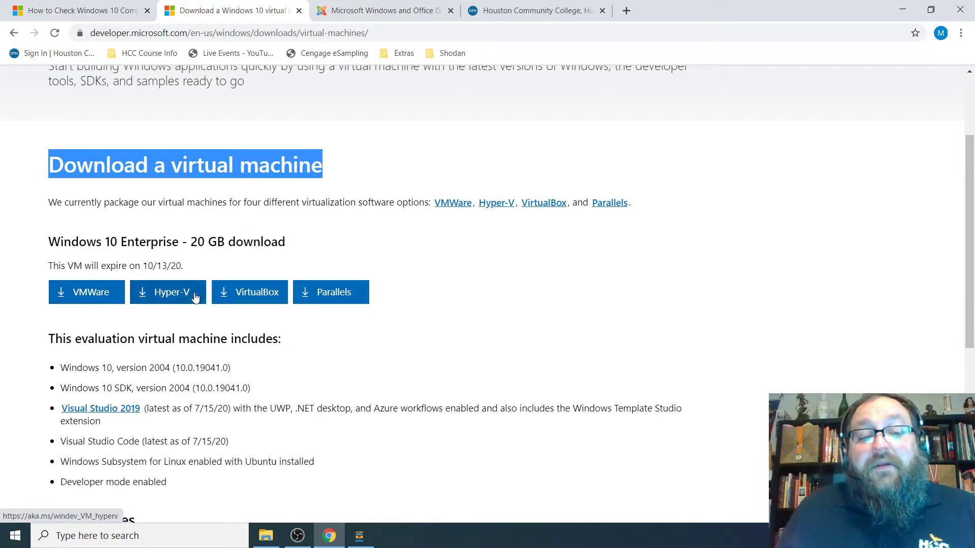
scroll(420, 317, down, 2)
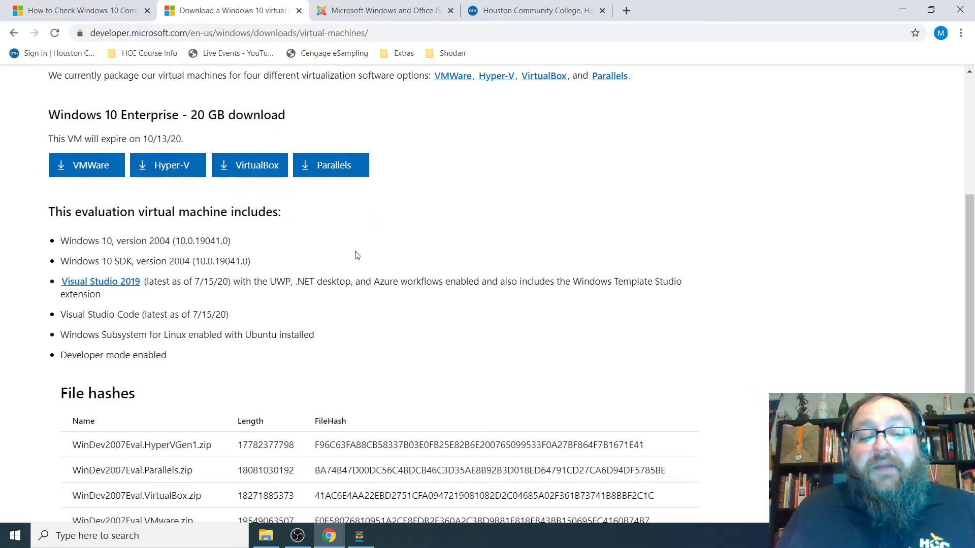
scroll(355, 251, down, 1)
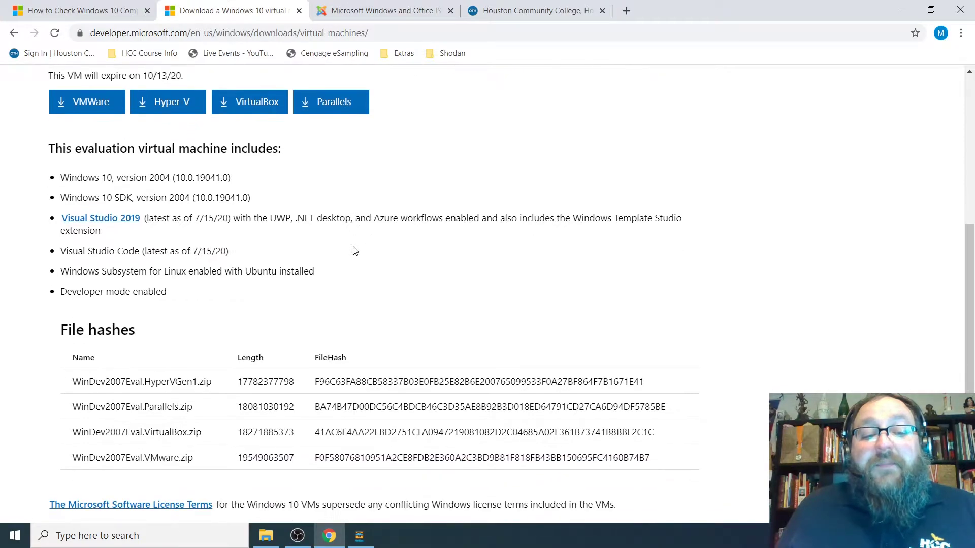
scroll(355, 251, up, 2)
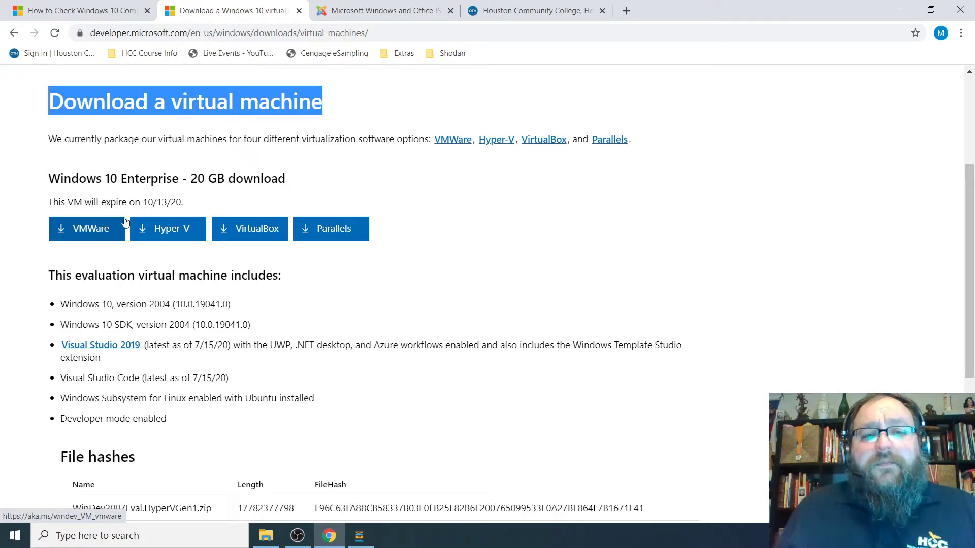
Step: Return to the Houston Community College software store and accept its cookie notice
click(344, 15)
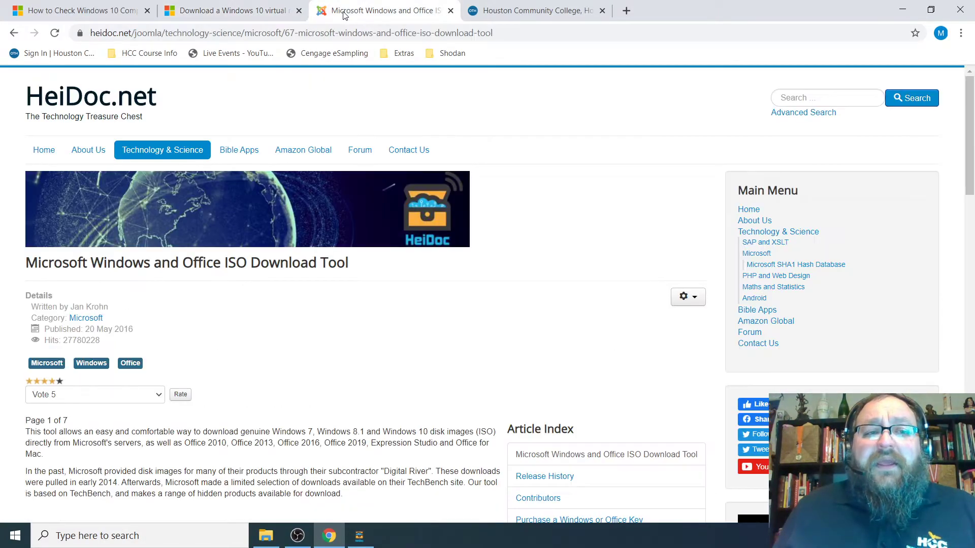
click(259, 7)
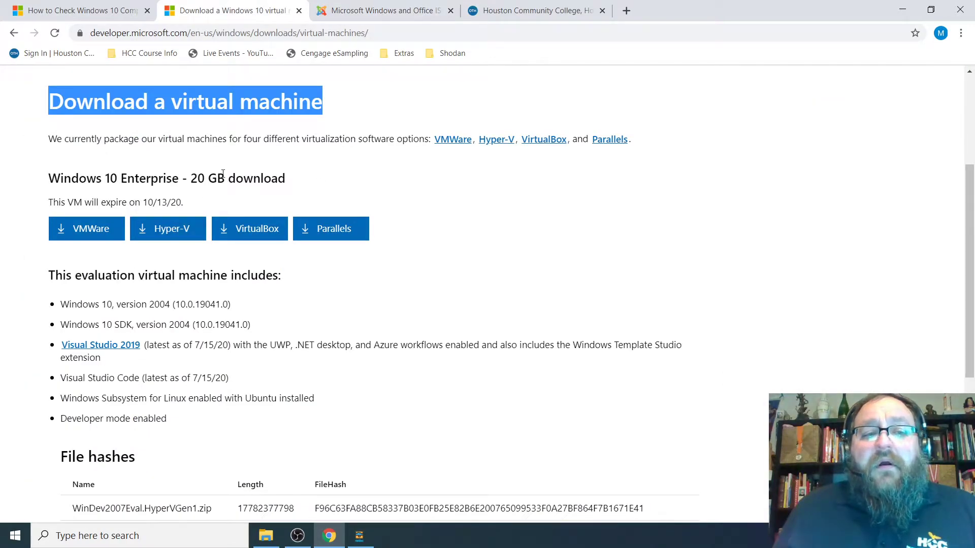
click(489, 13)
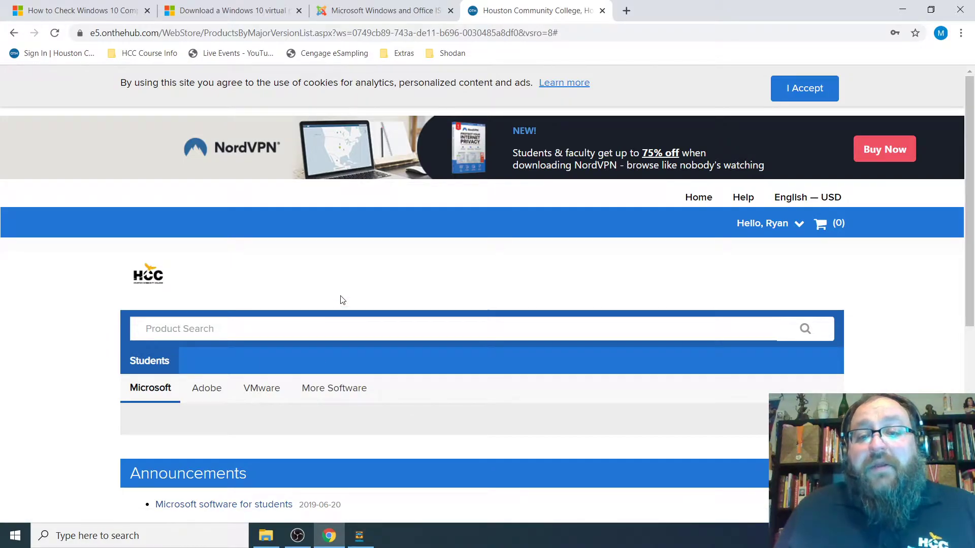
click(788, 89)
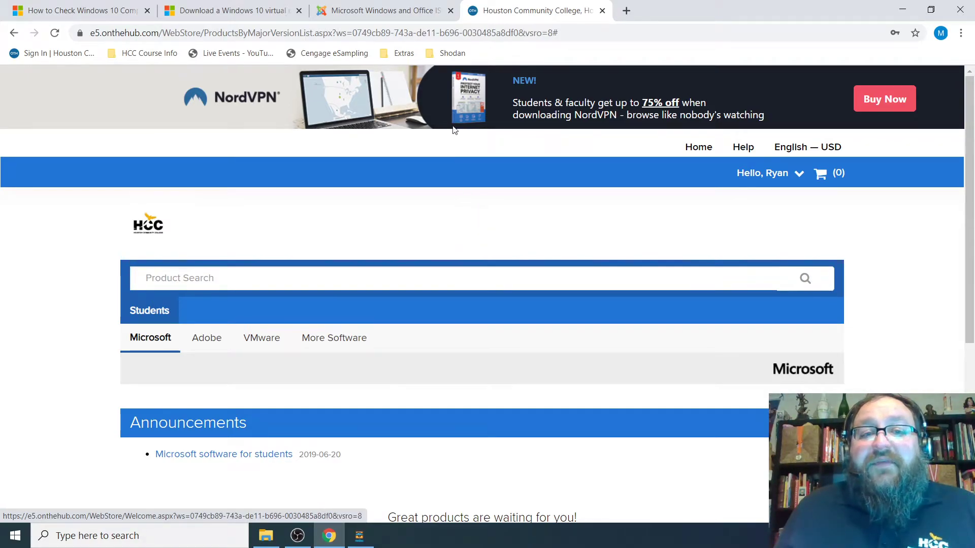
Step: Find the Windows-ISO-Downloader.exe download on the HeiDoc.net Microsoft Windows and Office ISO Download Tool page
click(270, 11)
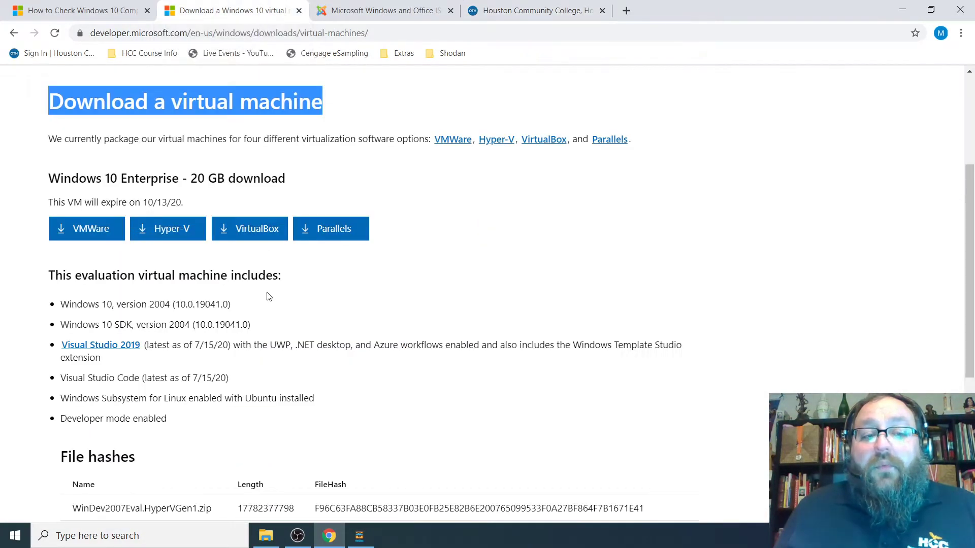
click(345, 178)
click(360, 9)
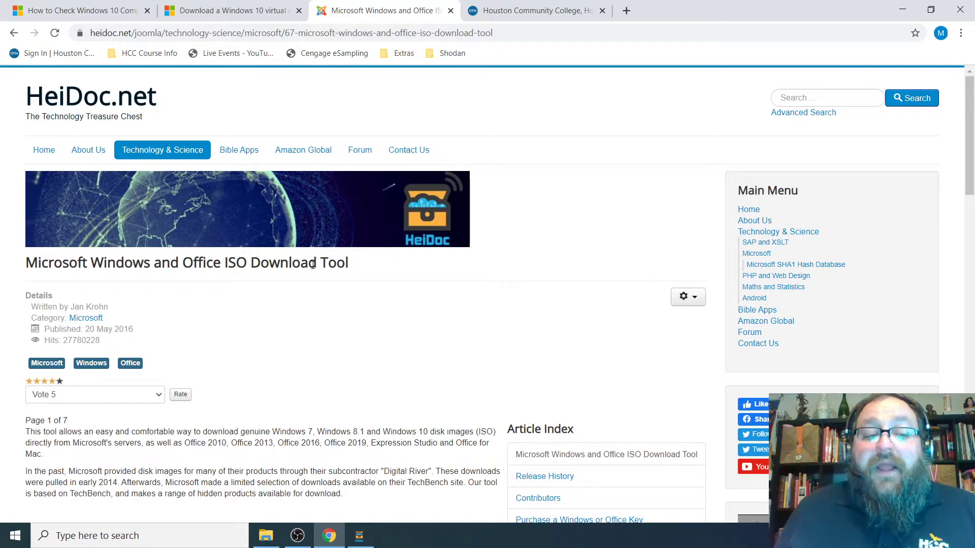
scroll(313, 265, down, 9)
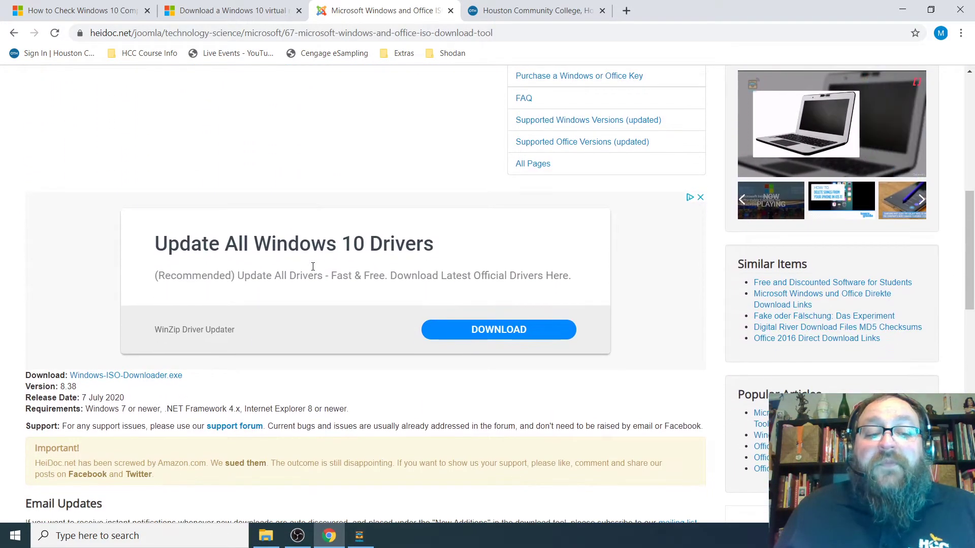
scroll(313, 266, down, 1)
drag(43, 312, 184, 312)
click(248, 334)
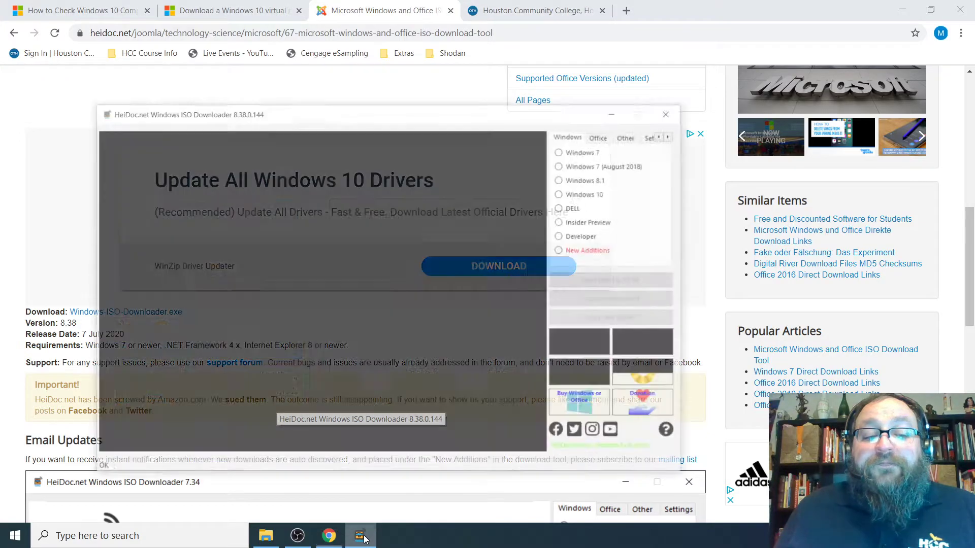
Step: Switch to the HeiDoc.net Windows ISO Downloader, minimize the browser and Downloads folder, and reposition the downloader window on the desktop
click(362, 469)
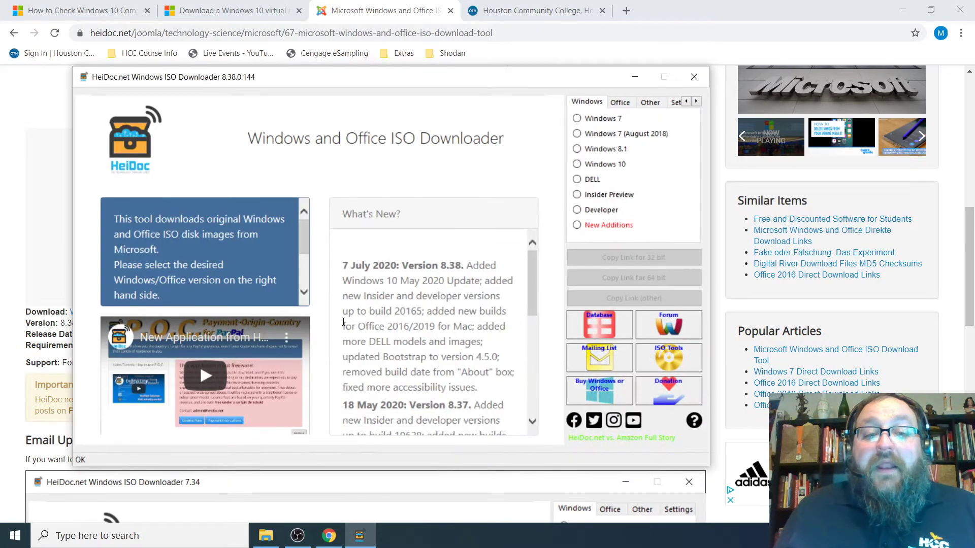
click(895, 5)
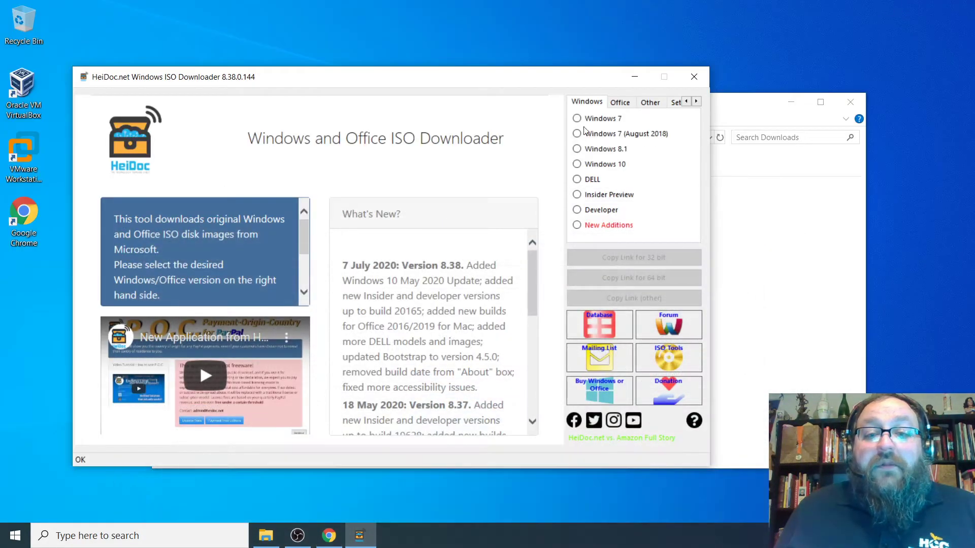
click(790, 102)
drag(383, 86, 433, 61)
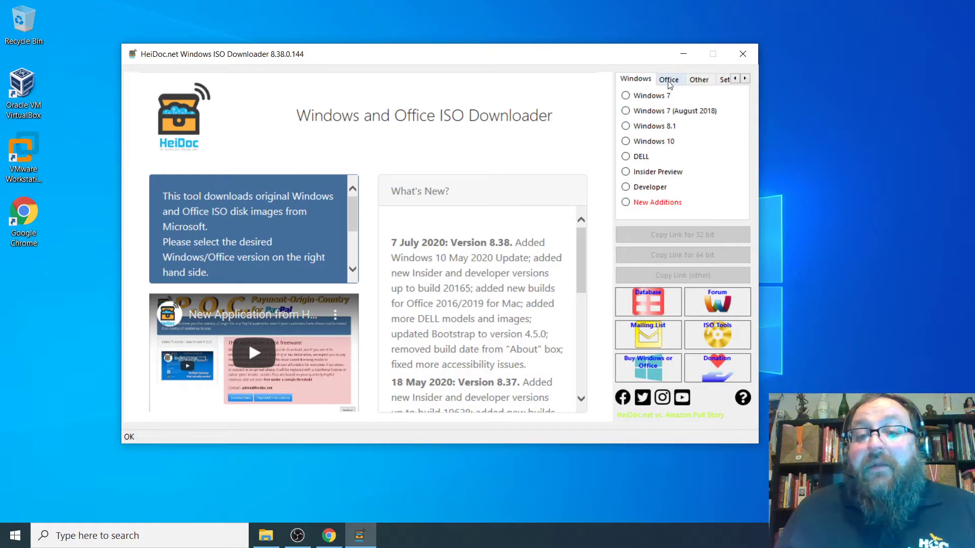
Step: Choose Windows 10, look through its editions, and confirm Windows 10 Home/Pro from the May 2020 Update
click(745, 79)
click(735, 79)
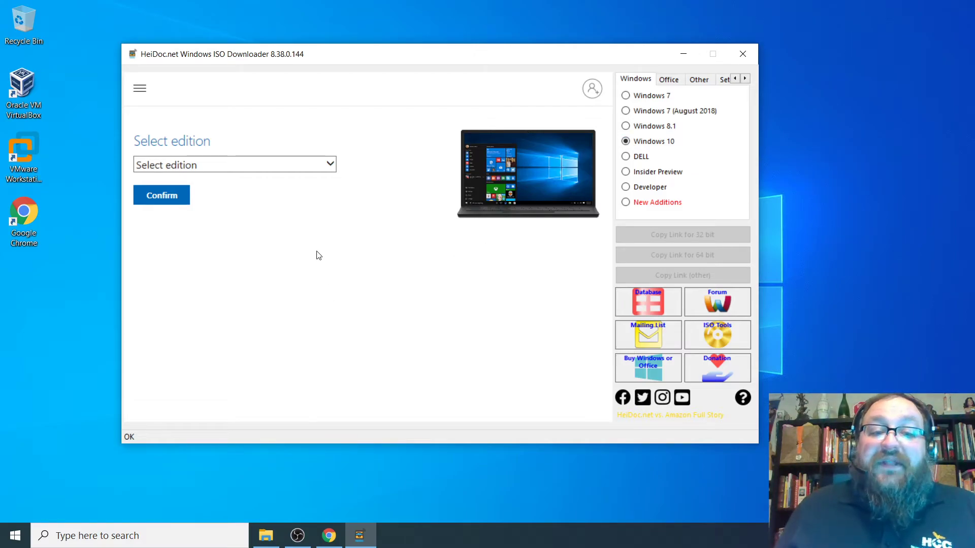
click(318, 170)
scroll(318, 182, down, 4)
scroll(317, 183, down, 18)
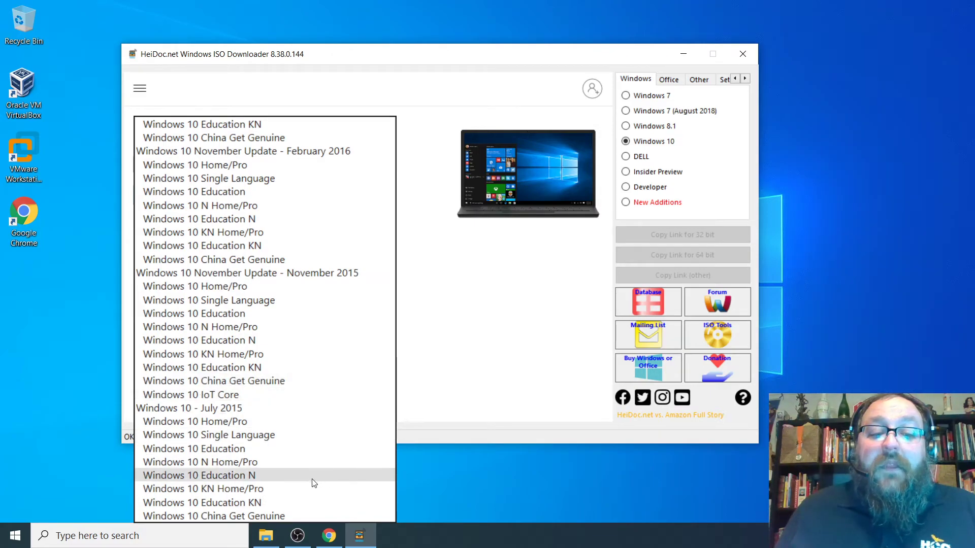
scroll(300, 469, up, 10)
scroll(299, 471, up, 12)
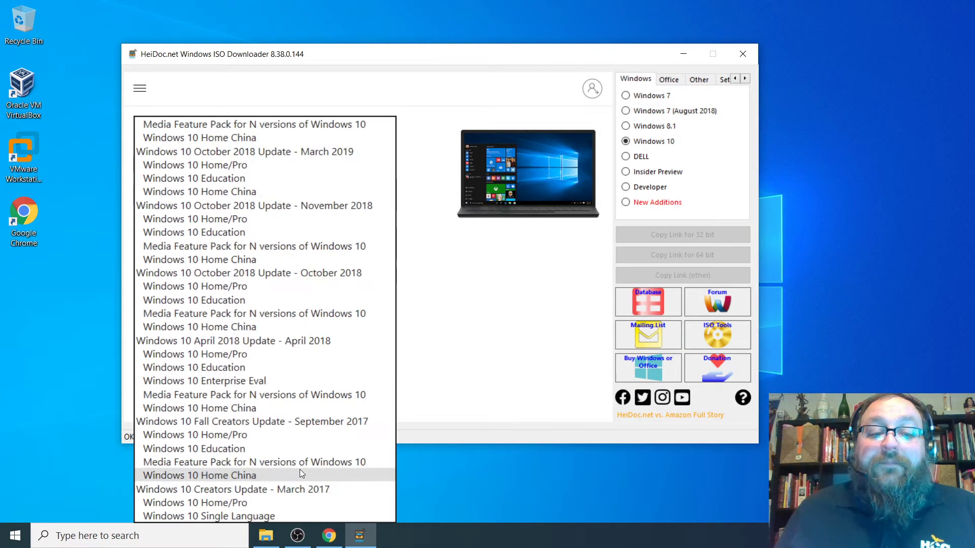
scroll(298, 472, down, 18)
scroll(298, 473, down, 6)
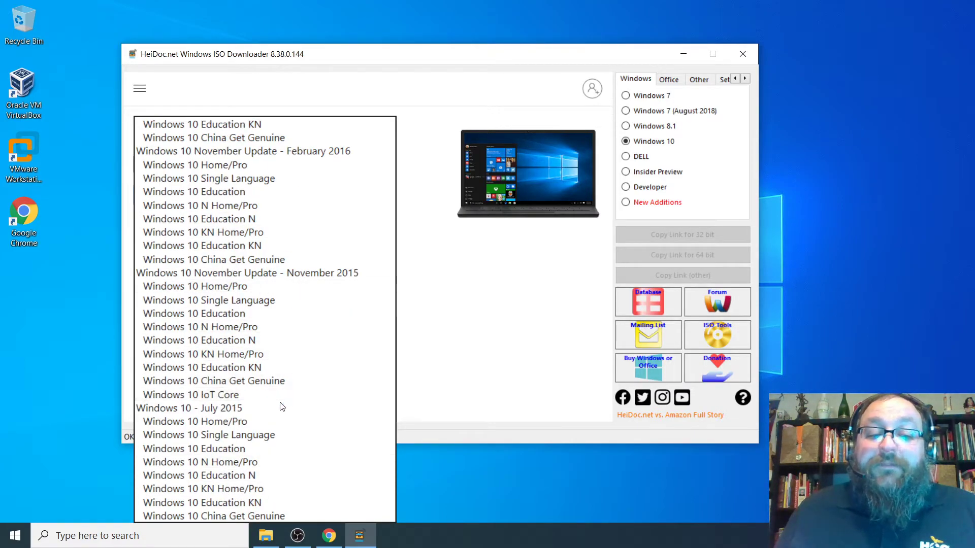
scroll(284, 403, up, 20)
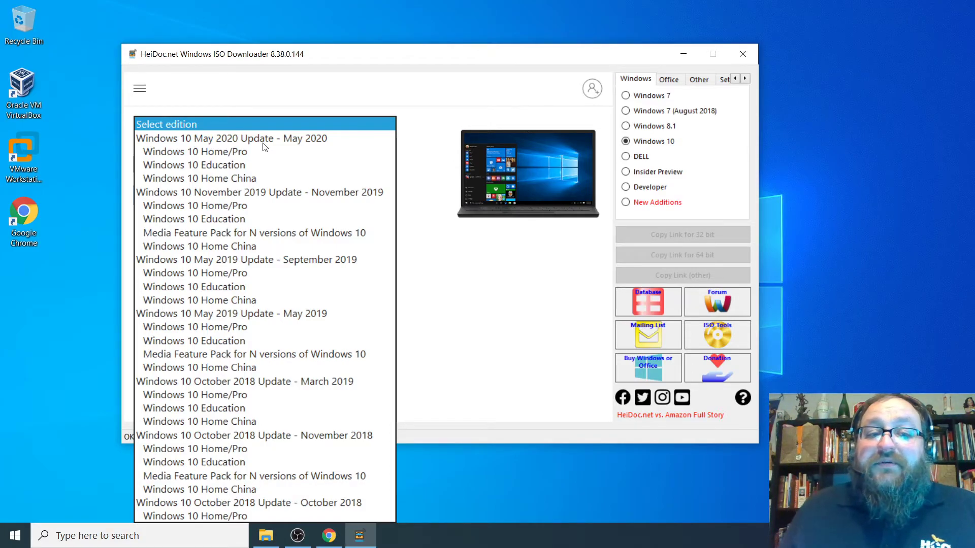
click(235, 154)
click(179, 203)
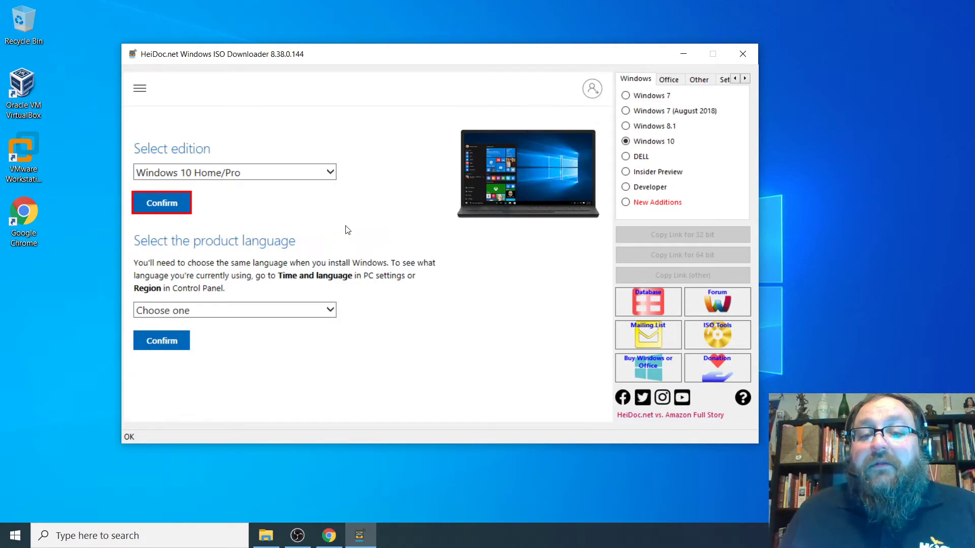
Step: Set the product language to English and confirm it
click(228, 309)
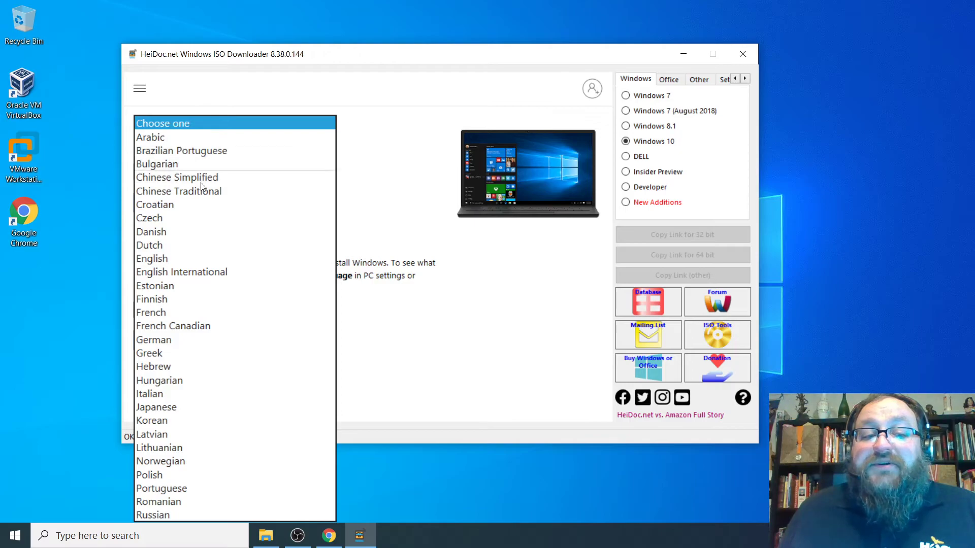
click(200, 258)
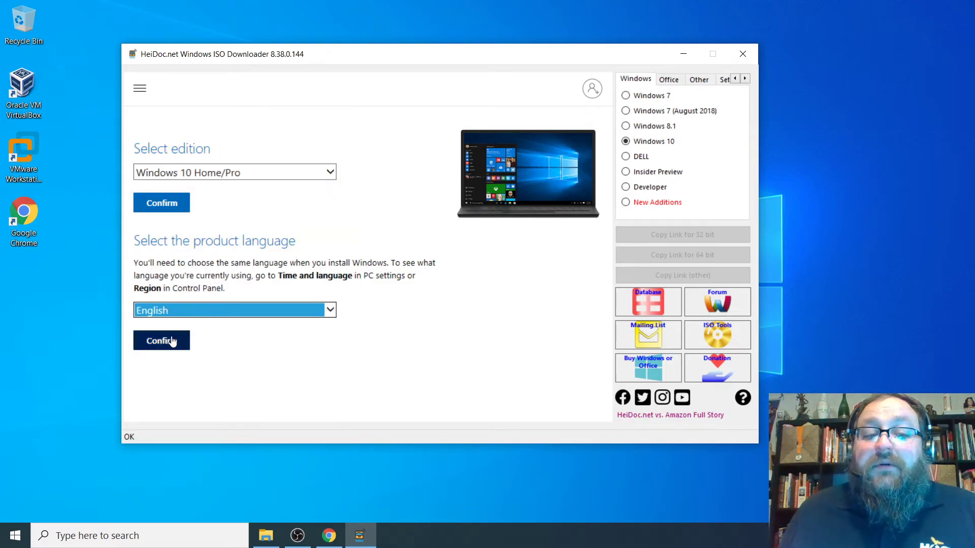
click(170, 340)
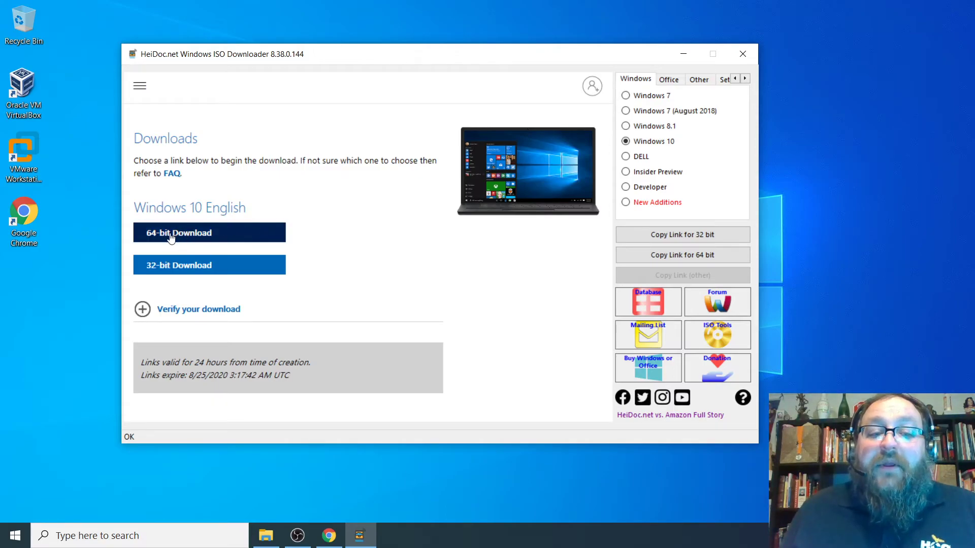
Step: Request the Windows 10 English 64-bit download, proceed to saving Win10_2004_English_x64.iso, and cancel at the choice of save location
click(187, 242)
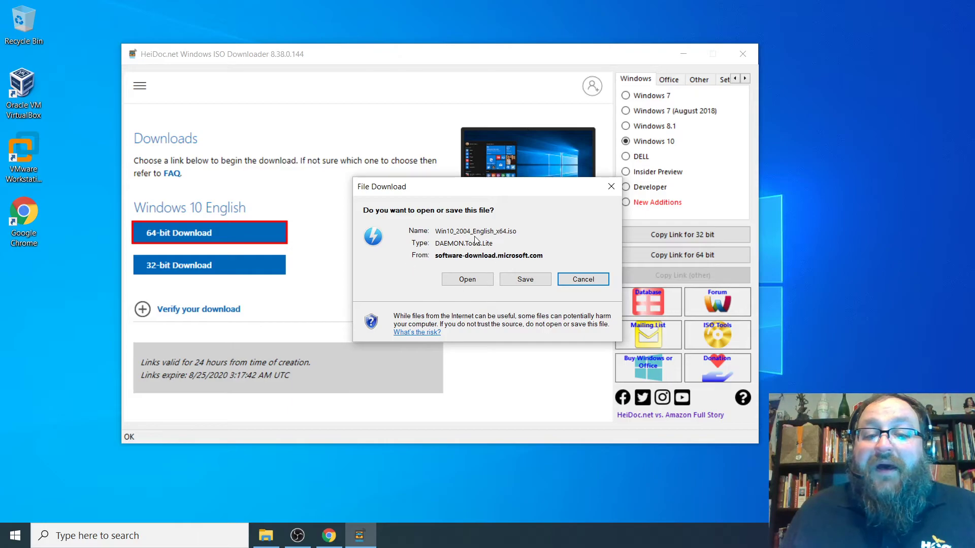
click(525, 282)
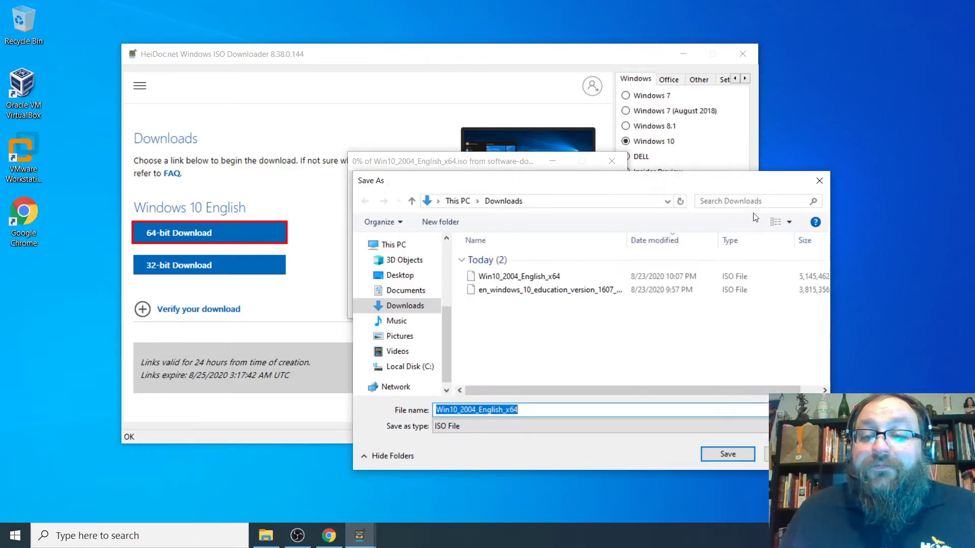
click(820, 181)
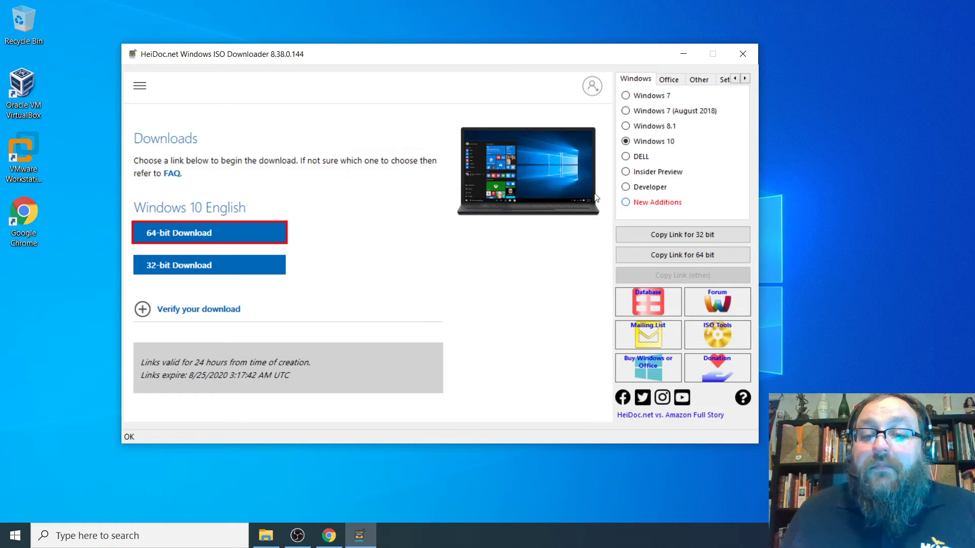
Step: Close the ISO downloader, switch to the Downloads folder, and compare the Win10_2004_English_x64 ISO with the Windows 10 Education version 1607 ISO
click(738, 62)
click(266, 535)
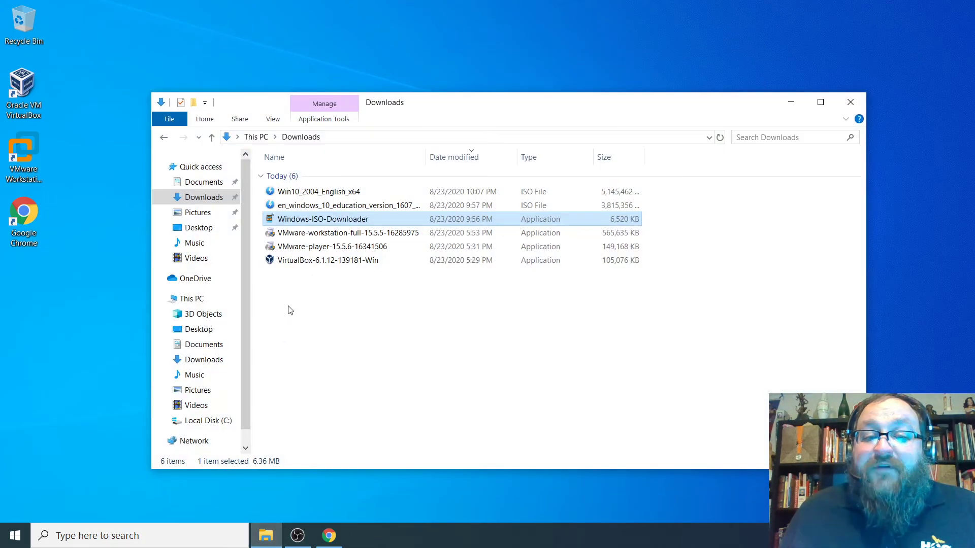
click(329, 196)
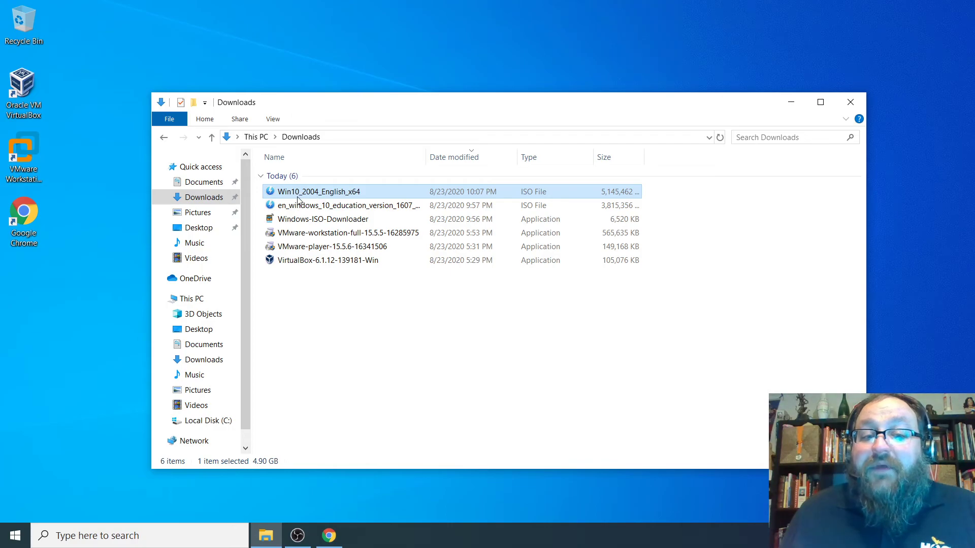
click(353, 209)
click(337, 197)
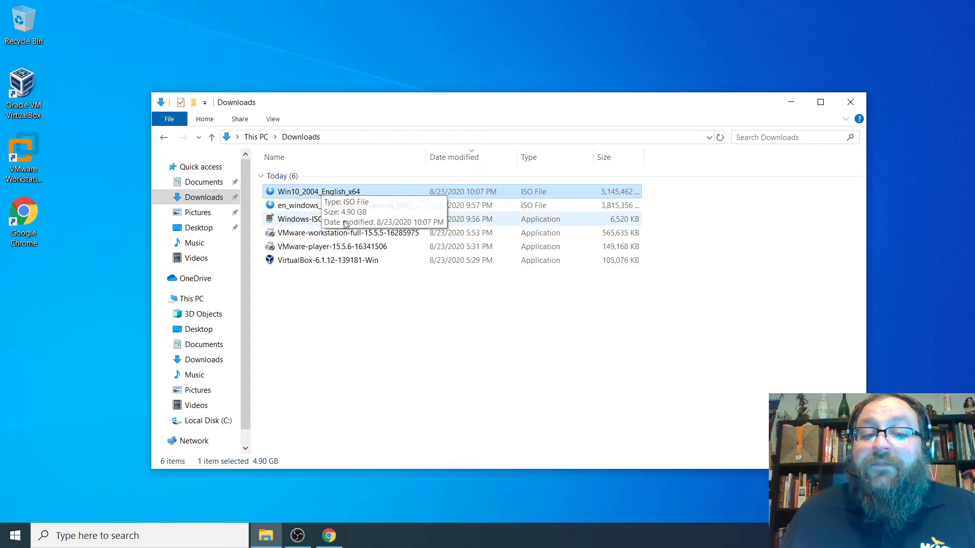
click(329, 212)
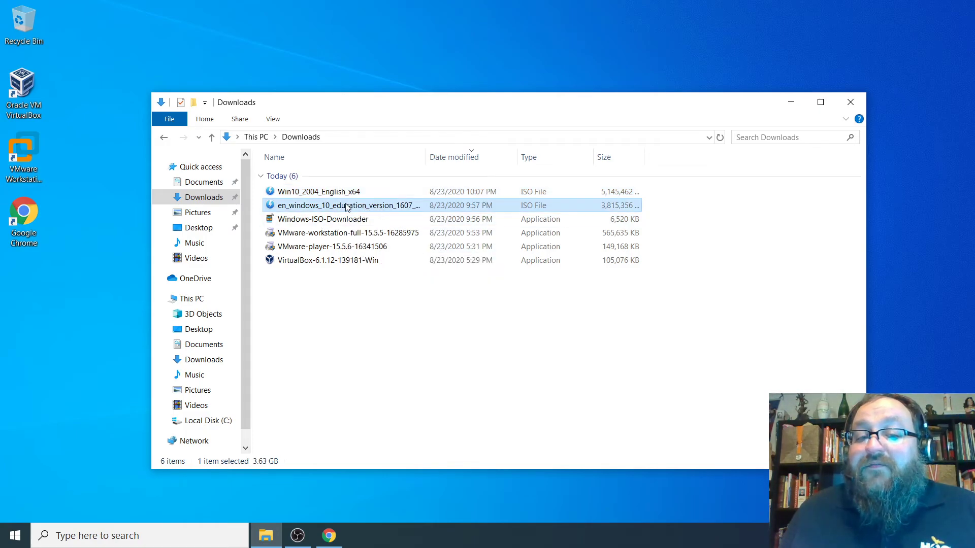